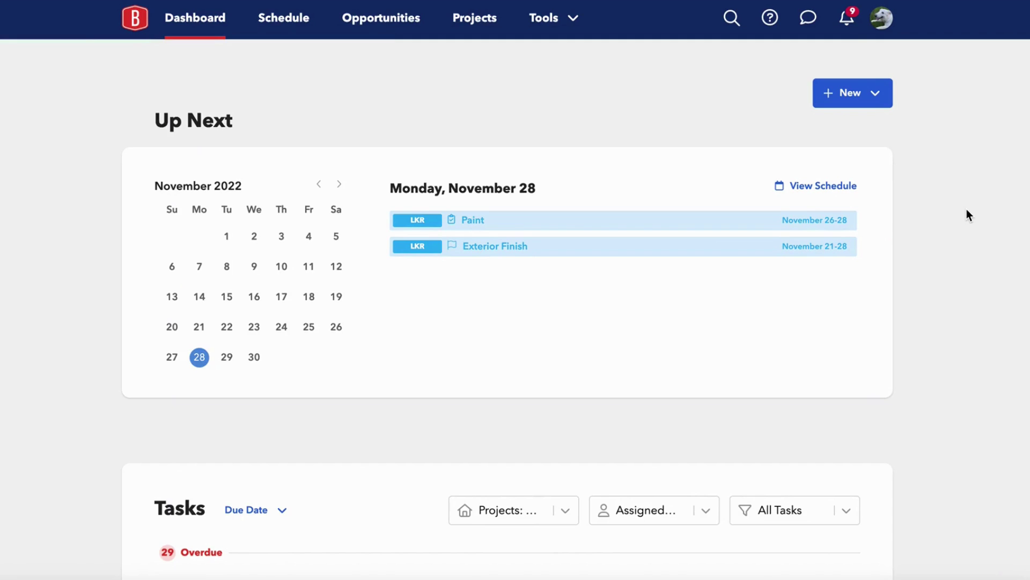
Open a new task form from the create menu, then dismiss it without saving.
click(875, 97)
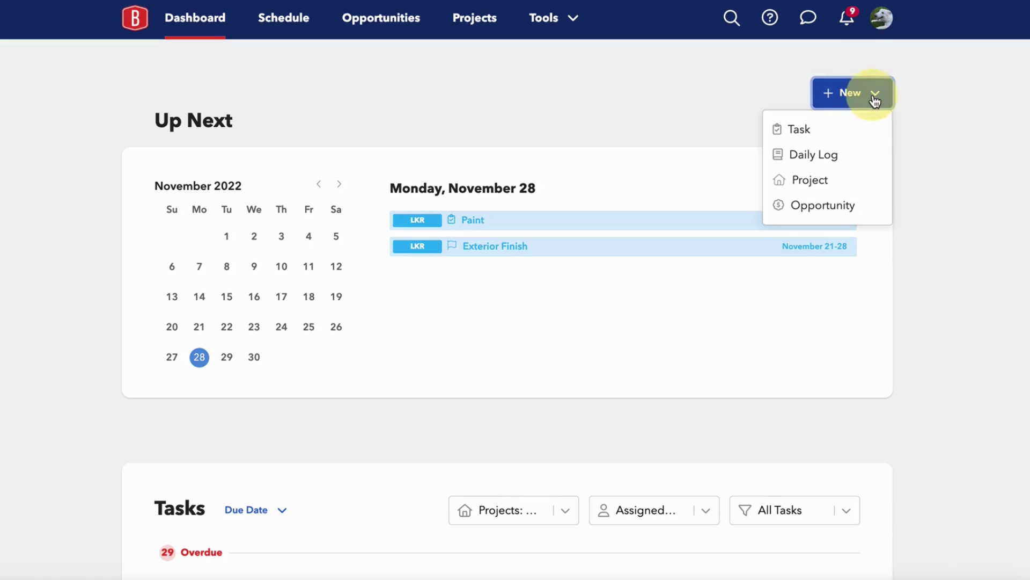
click(809, 132)
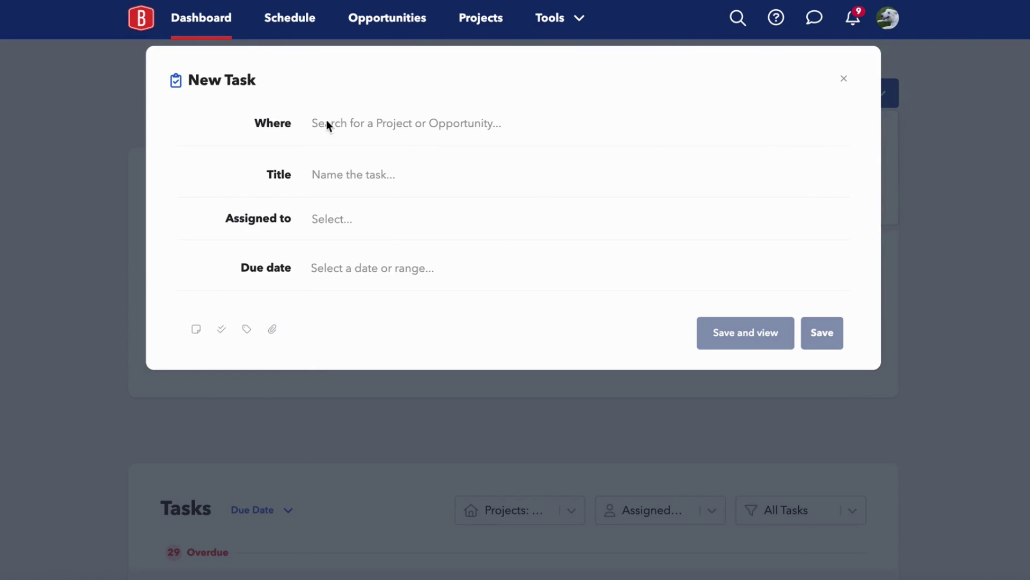
click(843, 78)
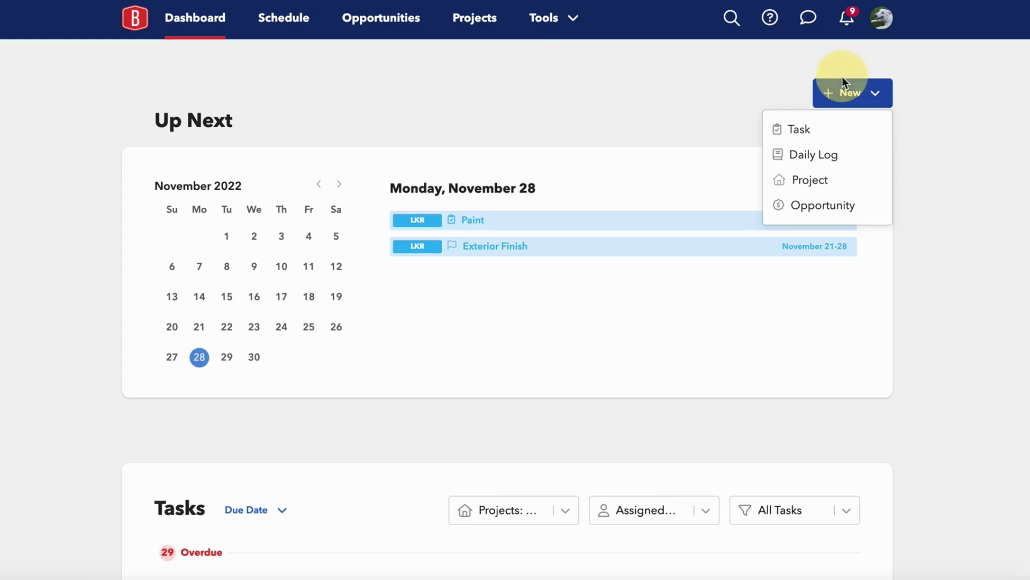
Open the Magnolia Beach project from Projects and show its Tasks list, after a glance at Schedule.
click(474, 19)
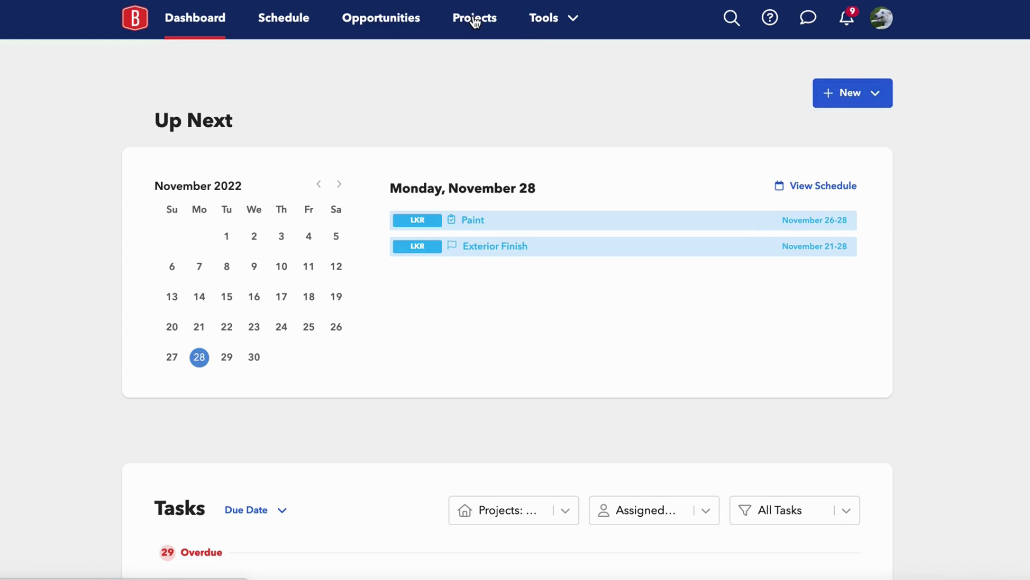
click(475, 20)
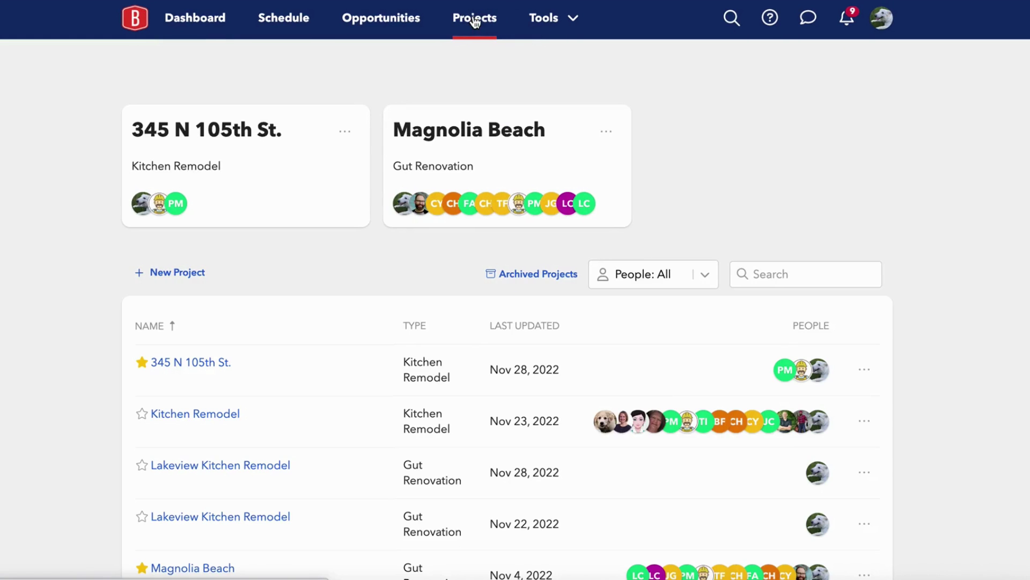
click(440, 135)
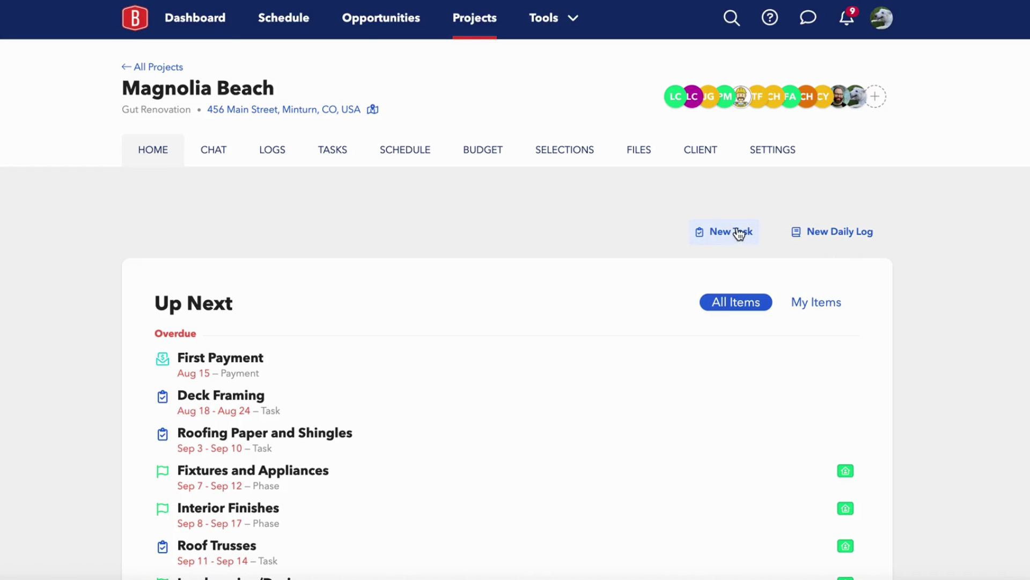
click(328, 148)
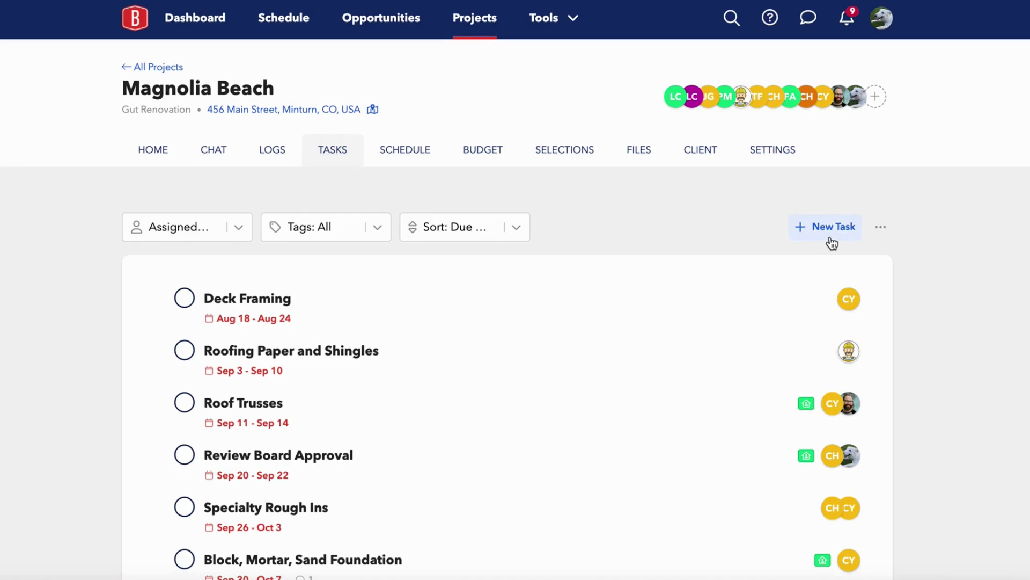
click(412, 156)
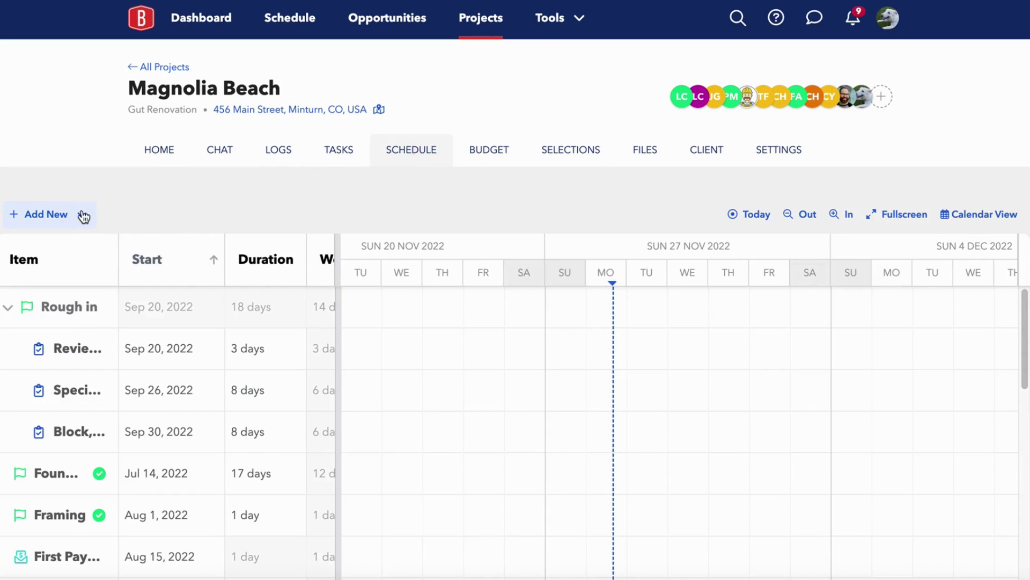
click(351, 148)
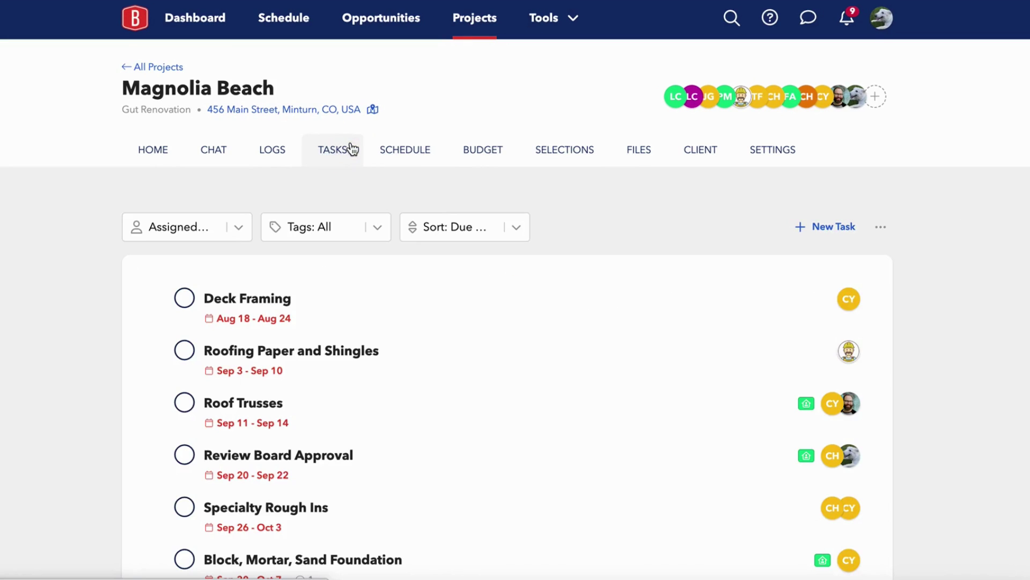
Create a new task titled 'Order Windows' and set its due date to November 23.
click(827, 228)
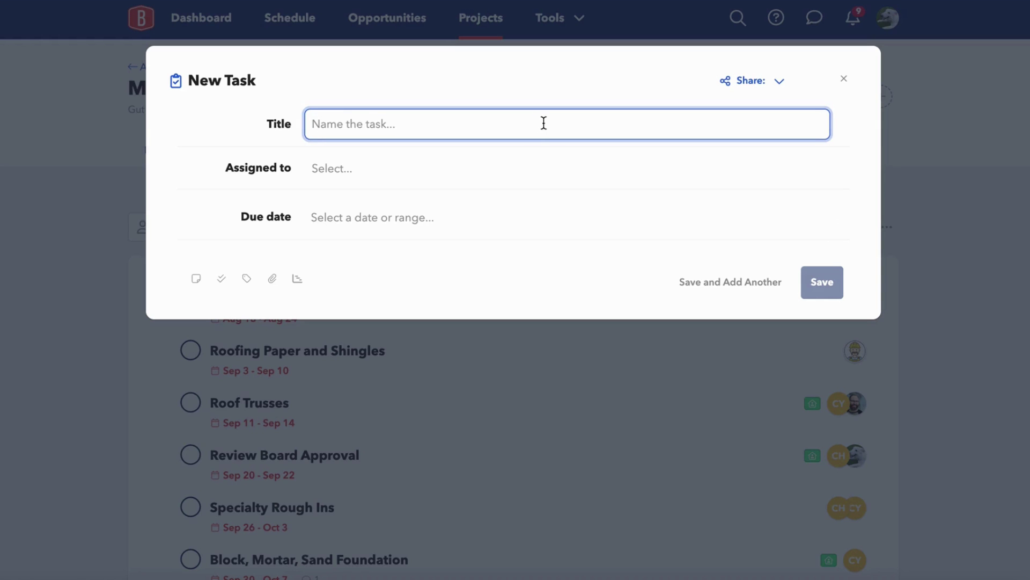
text(O)
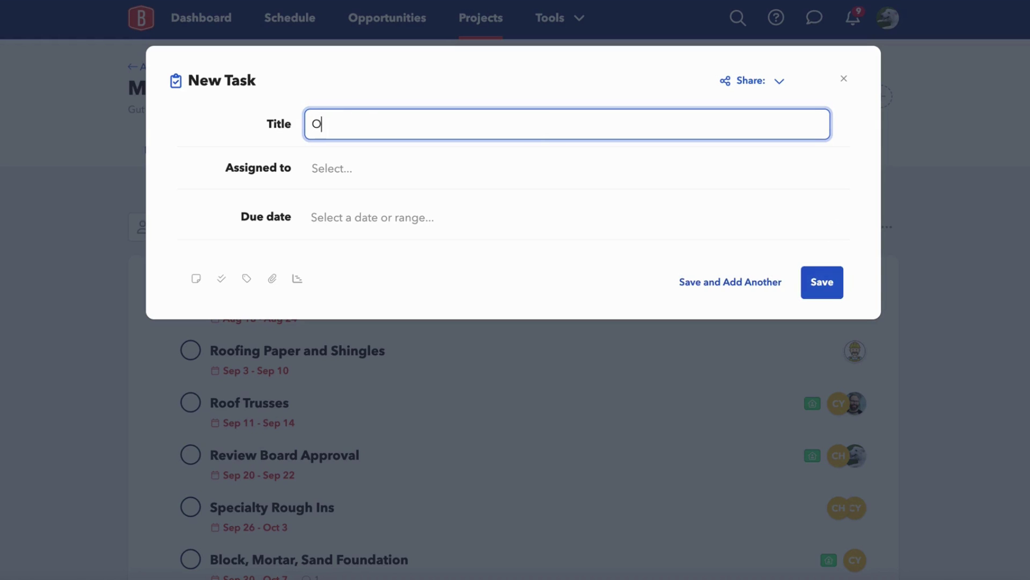
text(rder Windows)
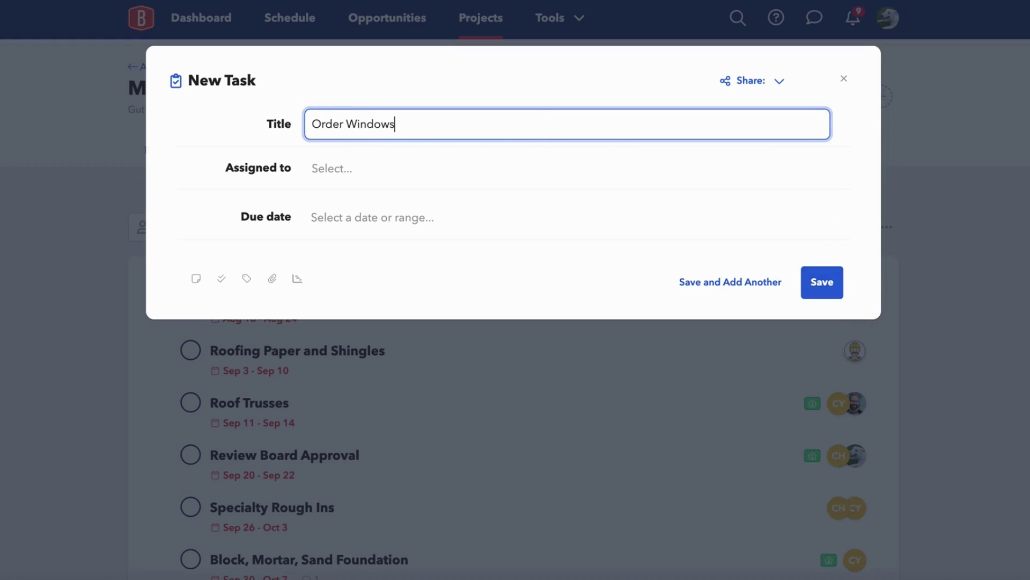
click(372, 169)
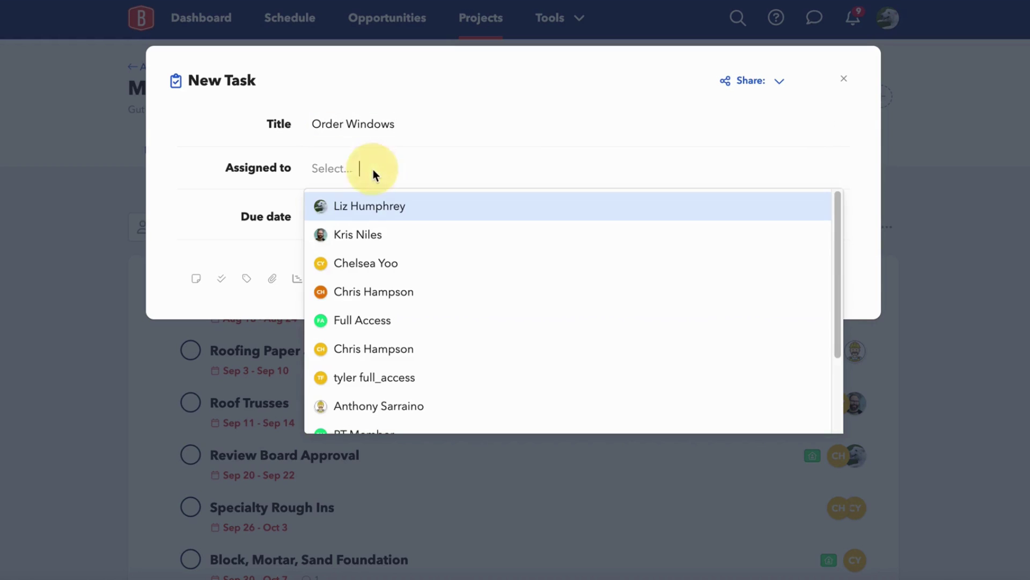
click(279, 213)
click(339, 228)
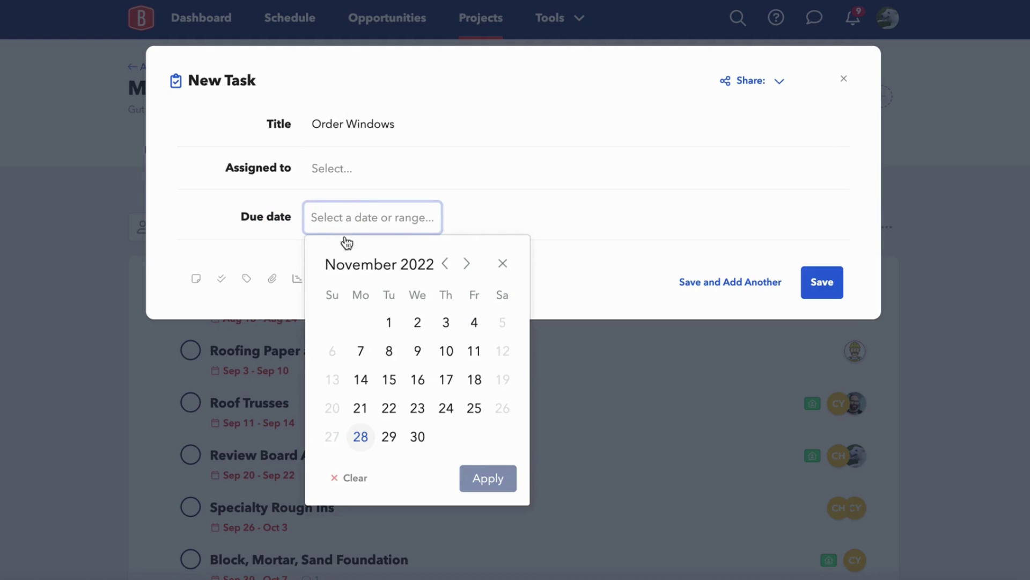
click(417, 408)
click(490, 482)
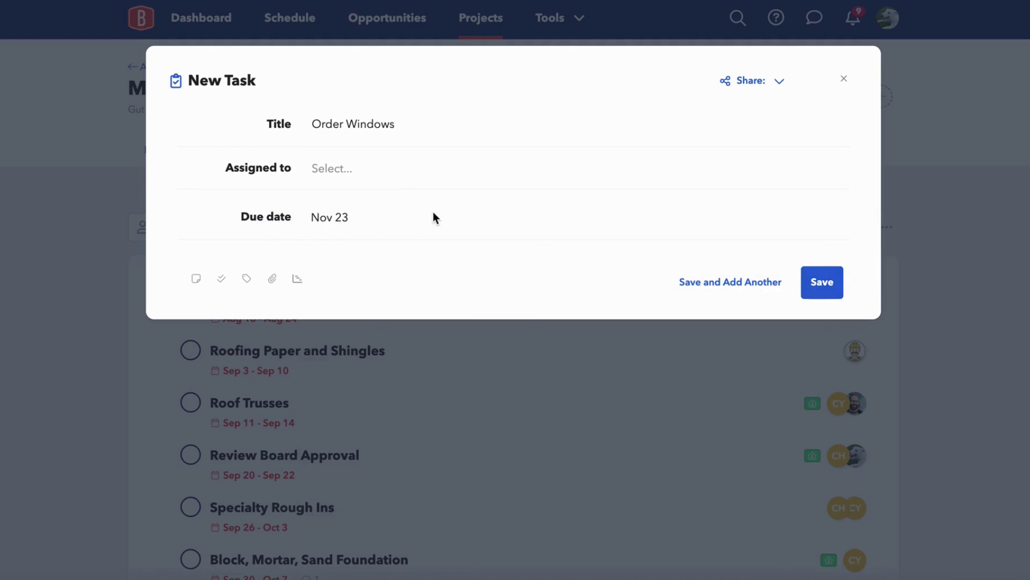
Leave the task unassigned and add Notes, Subtasks, Tags, Attachments and Scheduling sections.
click(347, 167)
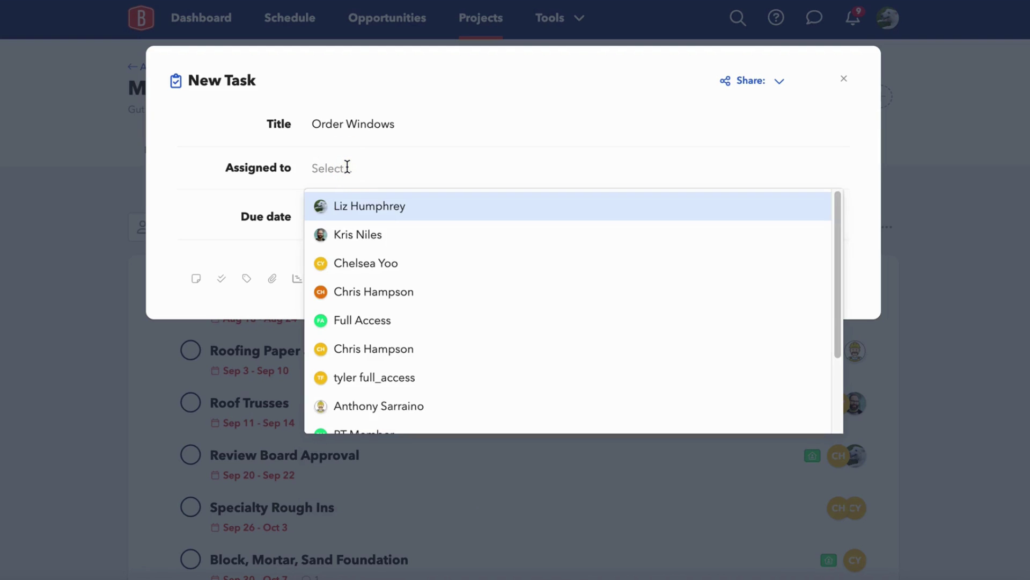
click(213, 227)
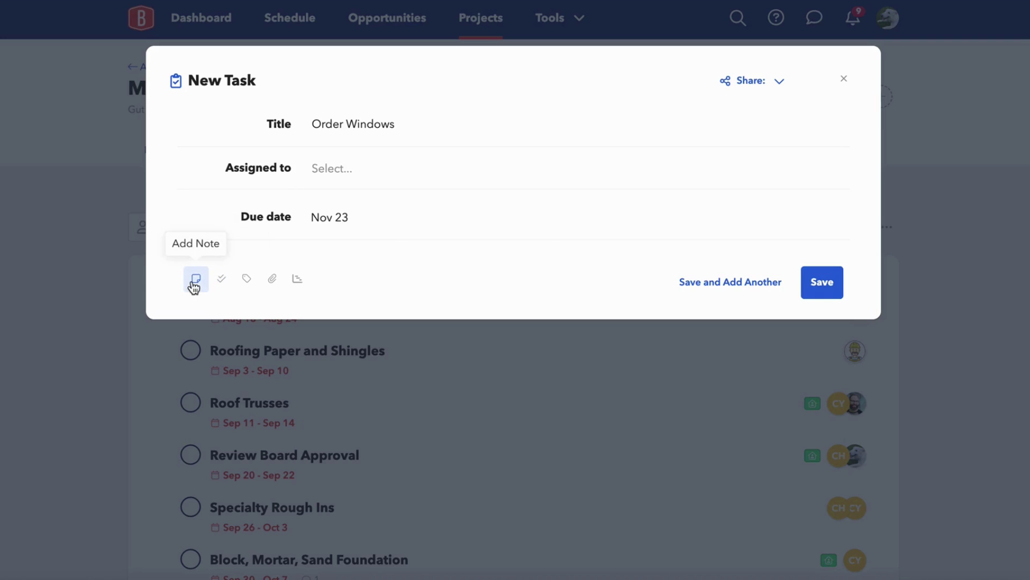
click(193, 282)
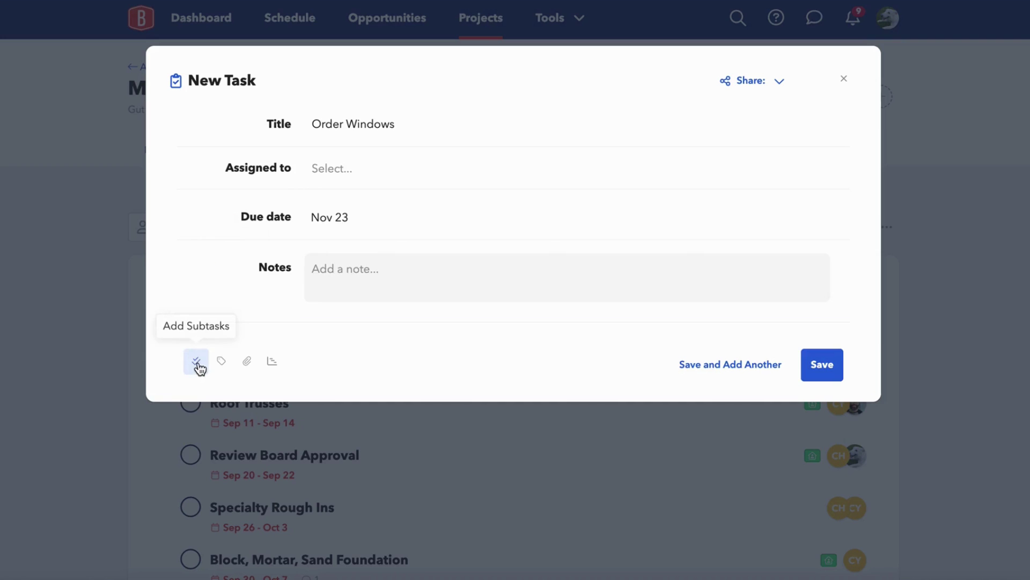
click(197, 362)
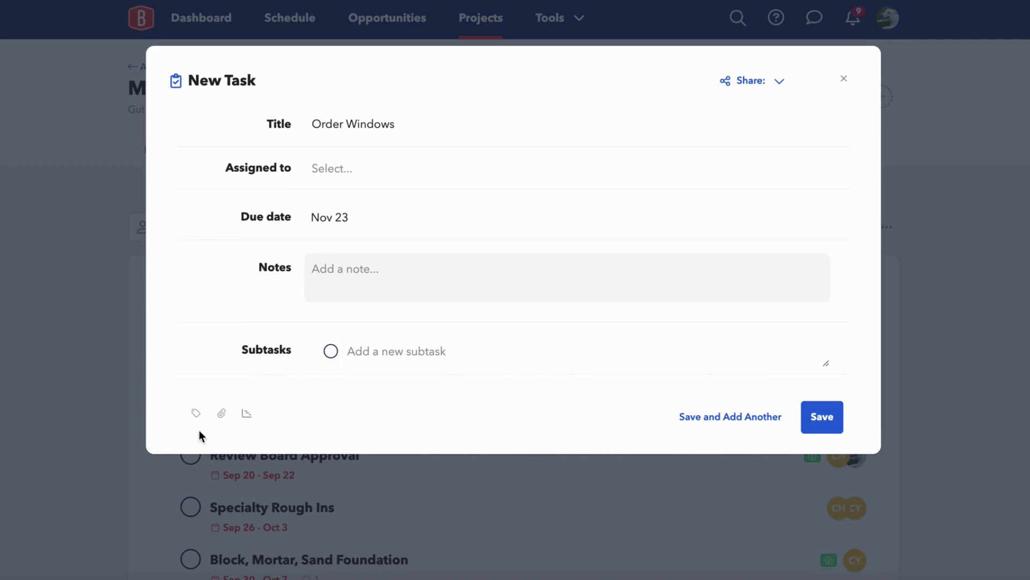
click(196, 414)
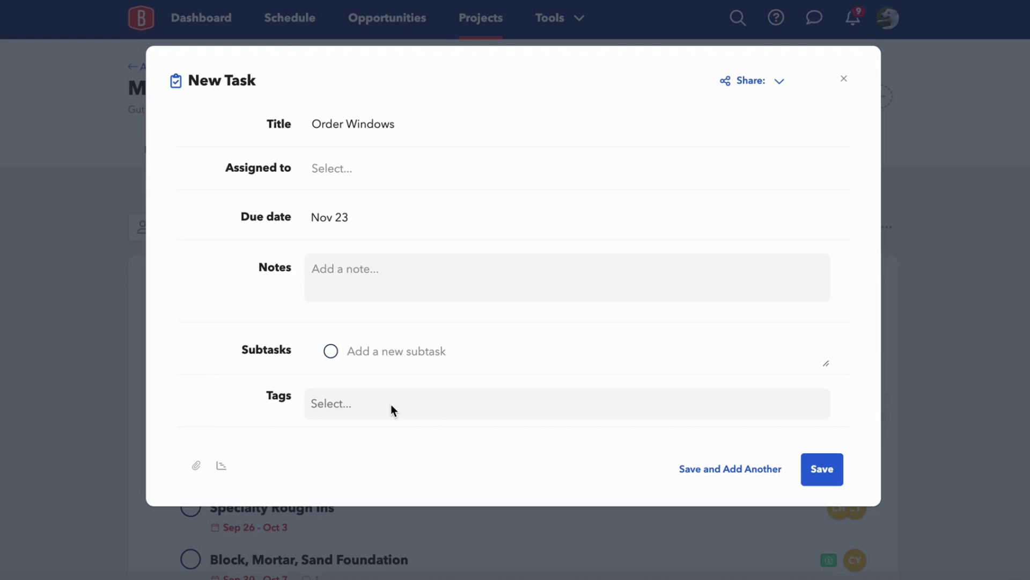
click(196, 466)
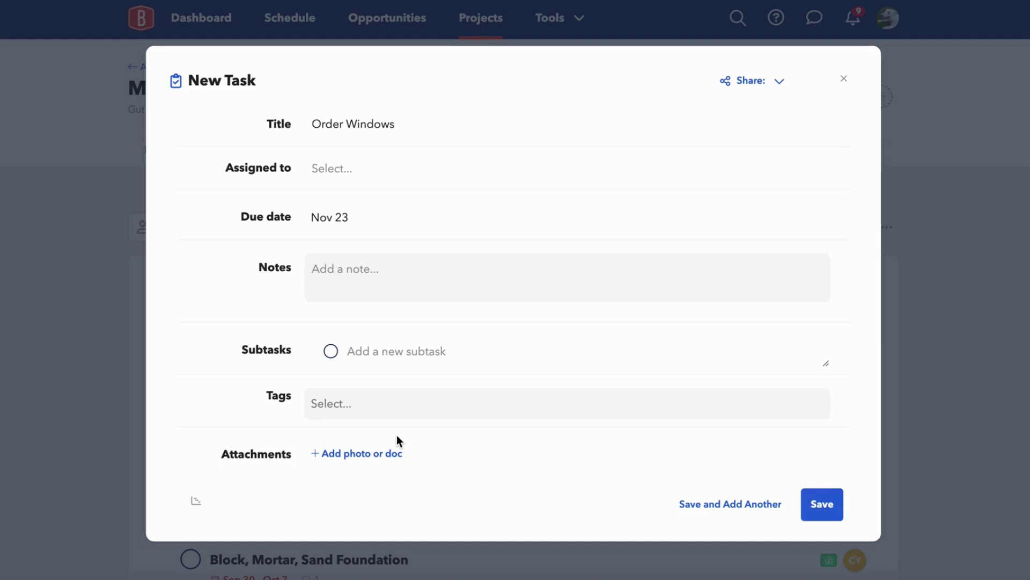
click(196, 500)
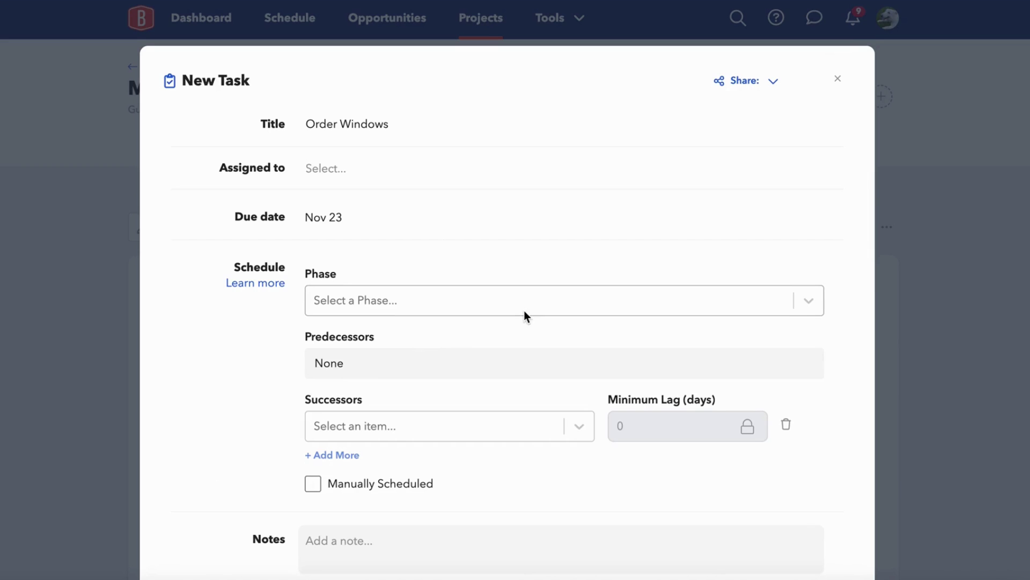
scroll(616, 228, down, 5)
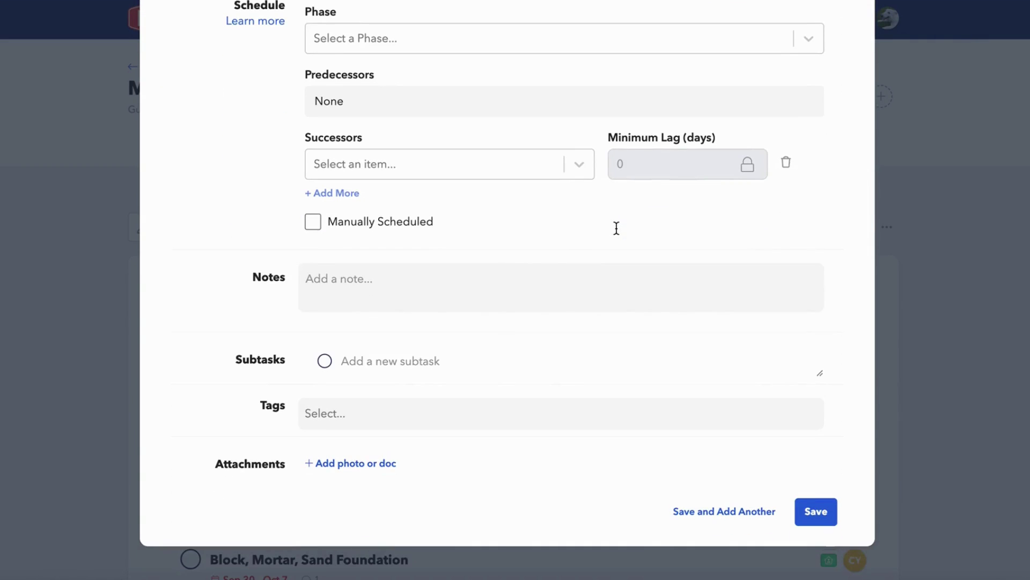
scroll(825, 477, up, 5)
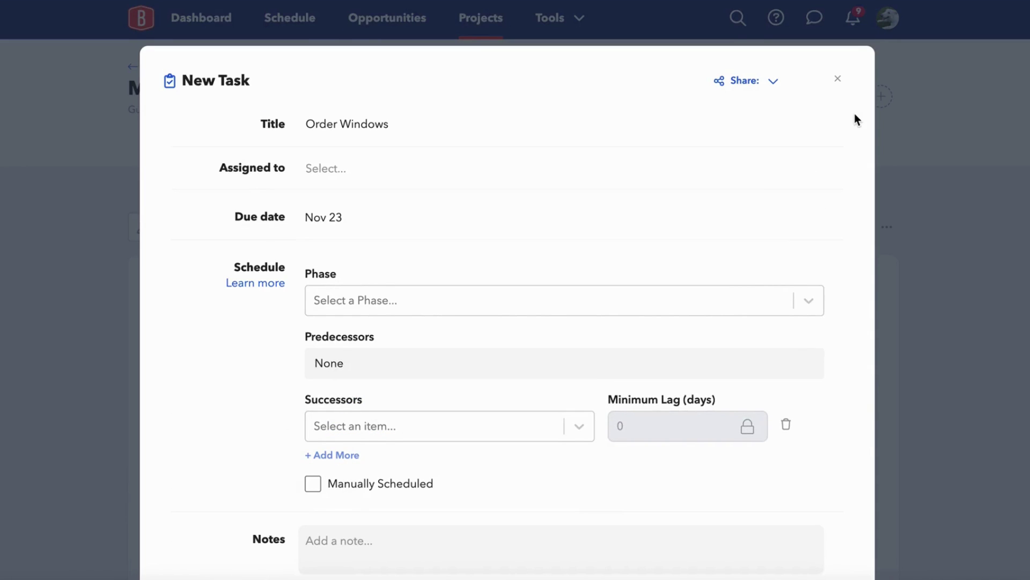
Turn on sharing of Order Windows with the client and through a read-only public link.
click(756, 84)
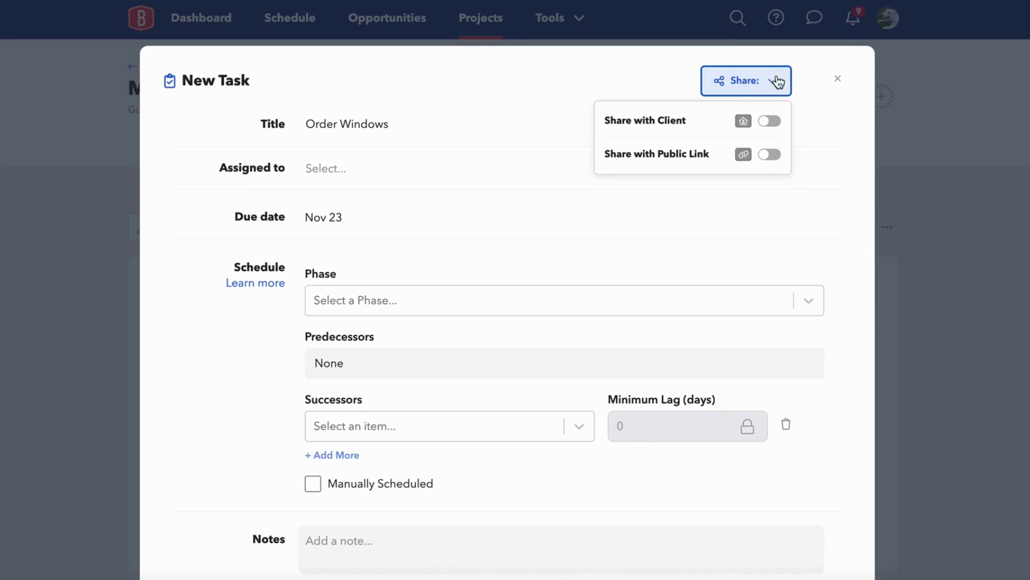
click(769, 122)
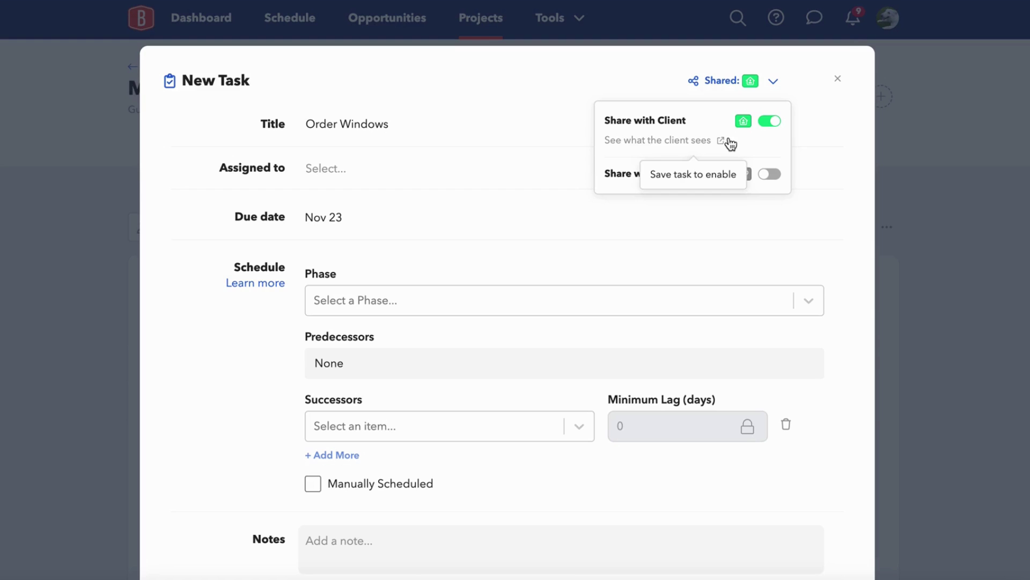
click(769, 175)
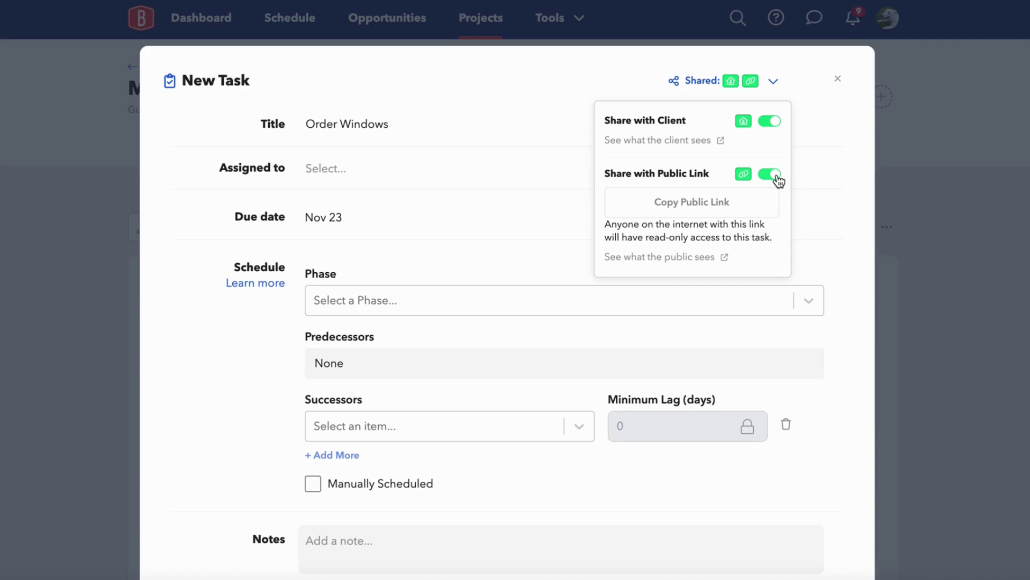
scroll(778, 181, down, 5)
Save the Order Windows task and check its sharing icons' tooltips in the task list.
click(816, 507)
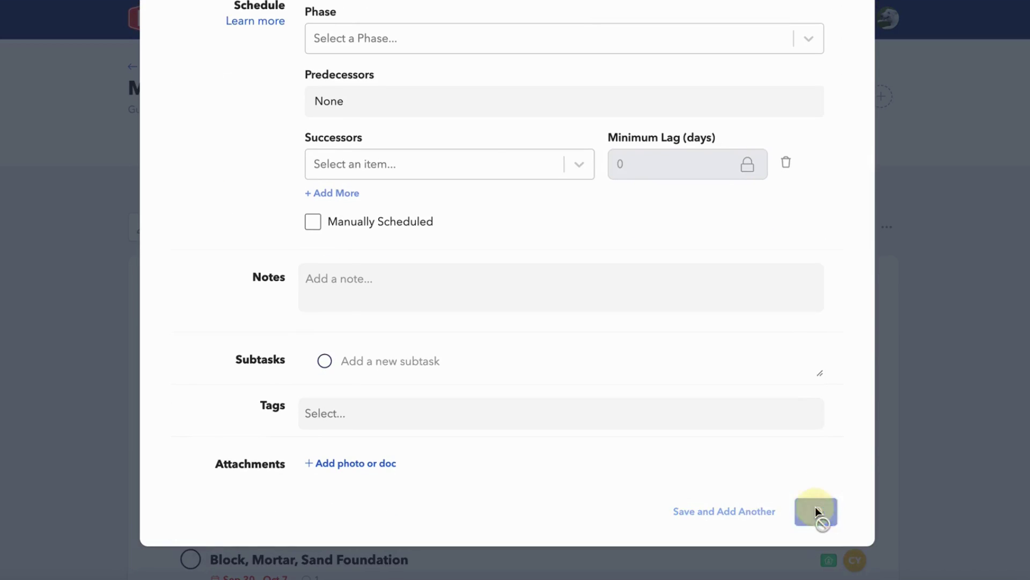
scroll(605, 349, down, 3)
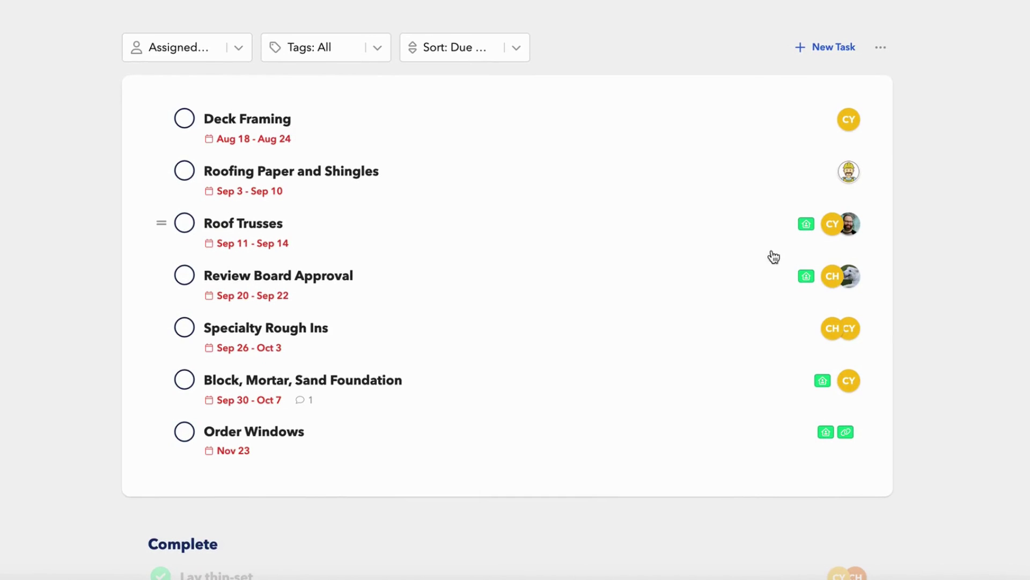
mouse_move(806, 230)
mouse_move(810, 285)
mouse_move(846, 436)
scroll(667, 375, up, 3)
scroll(668, 371, up, 1)
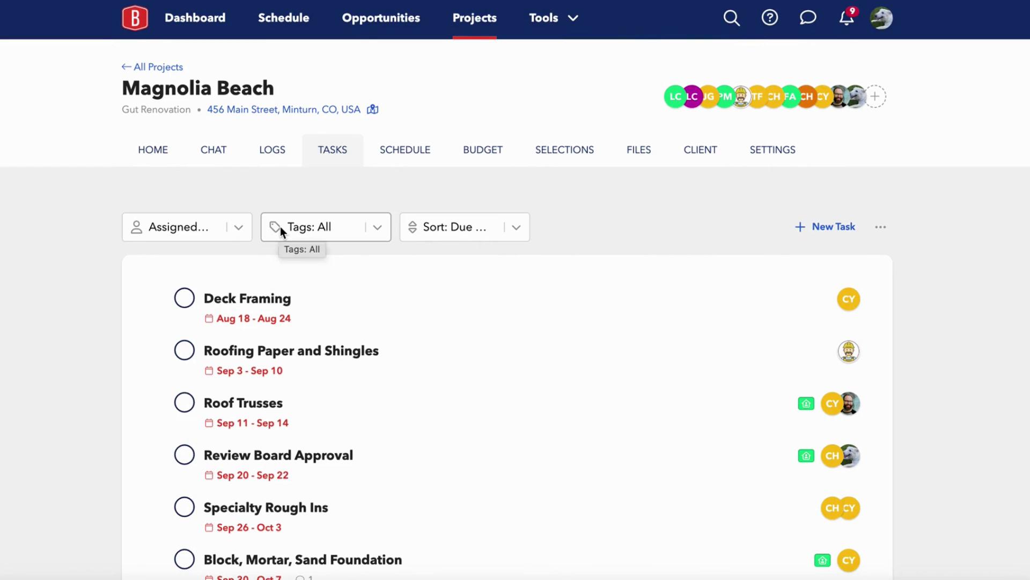
click(238, 230)
mouse_move(223, 336)
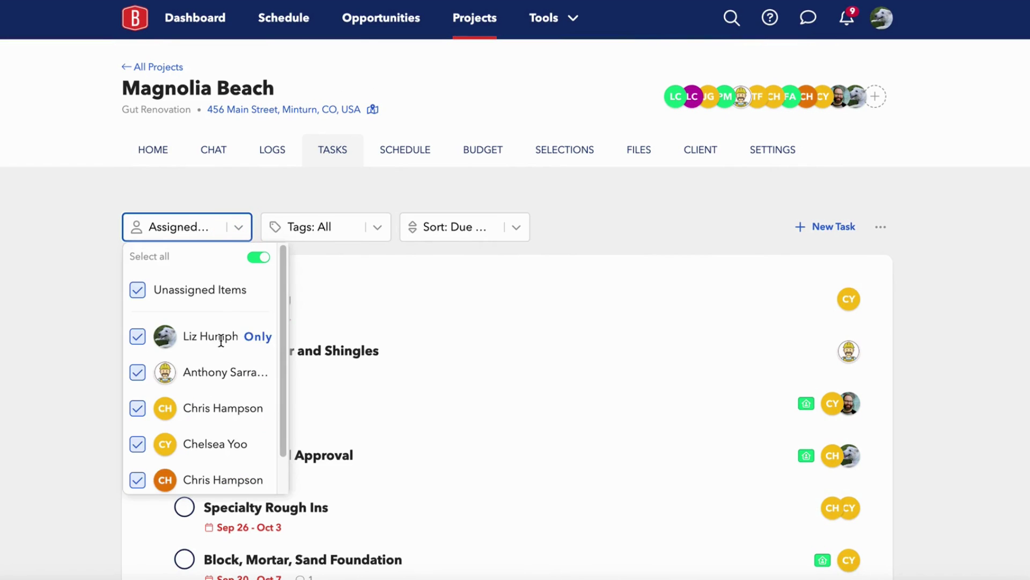
scroll(220, 340, down, 1)
scroll(221, 341, up, 1)
click(258, 258)
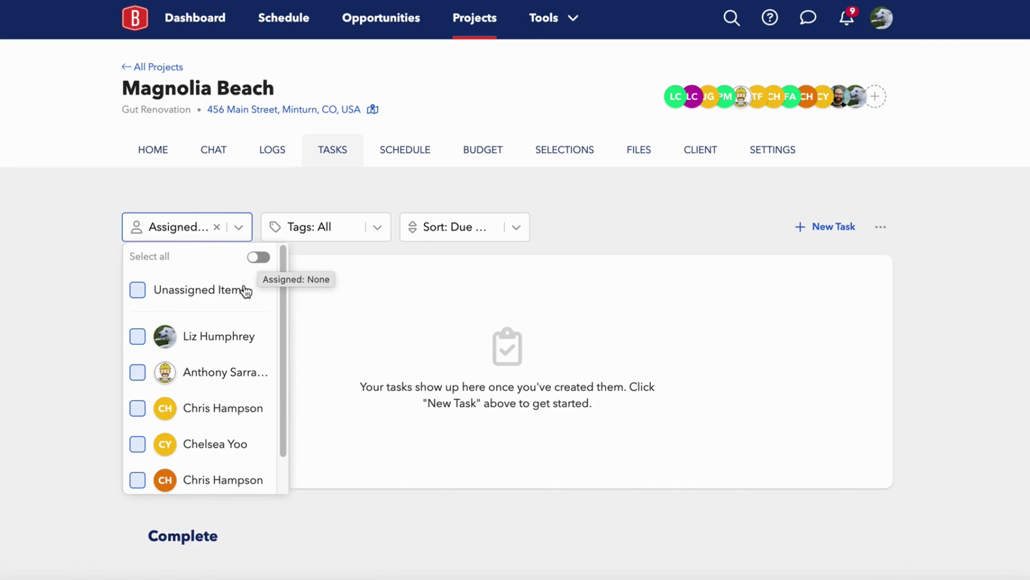
click(139, 336)
click(389, 402)
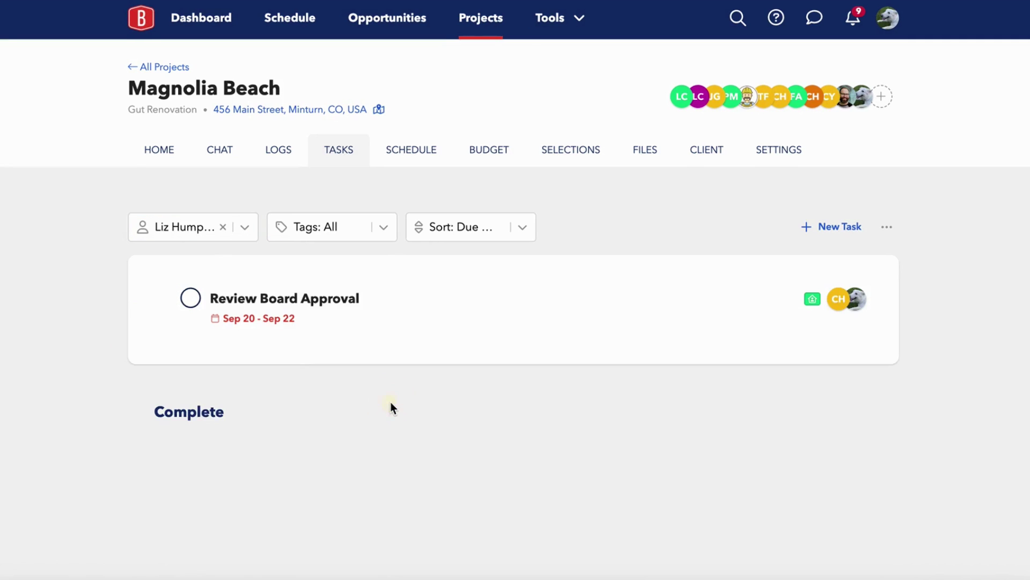
click(222, 227)
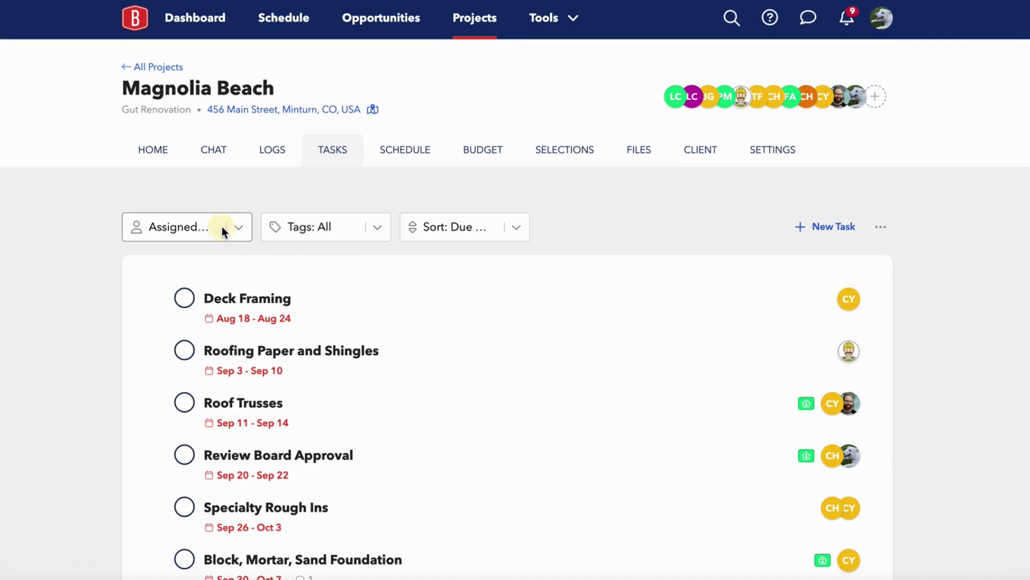
click(363, 236)
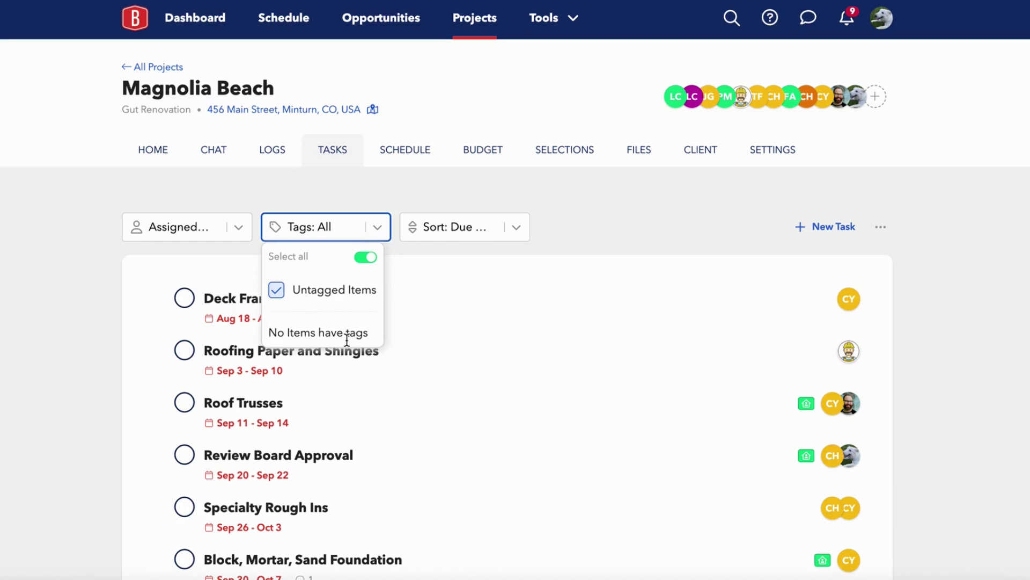
click(438, 286)
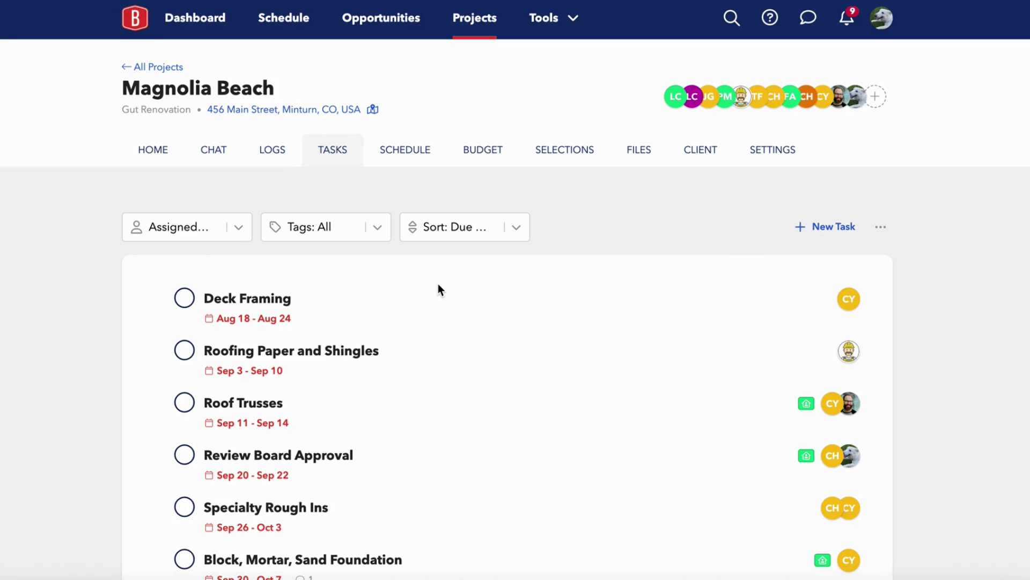
Drag Order Windows above Review Board Approval and Roofing Paper and Shingles below it, then sort by due date.
click(516, 228)
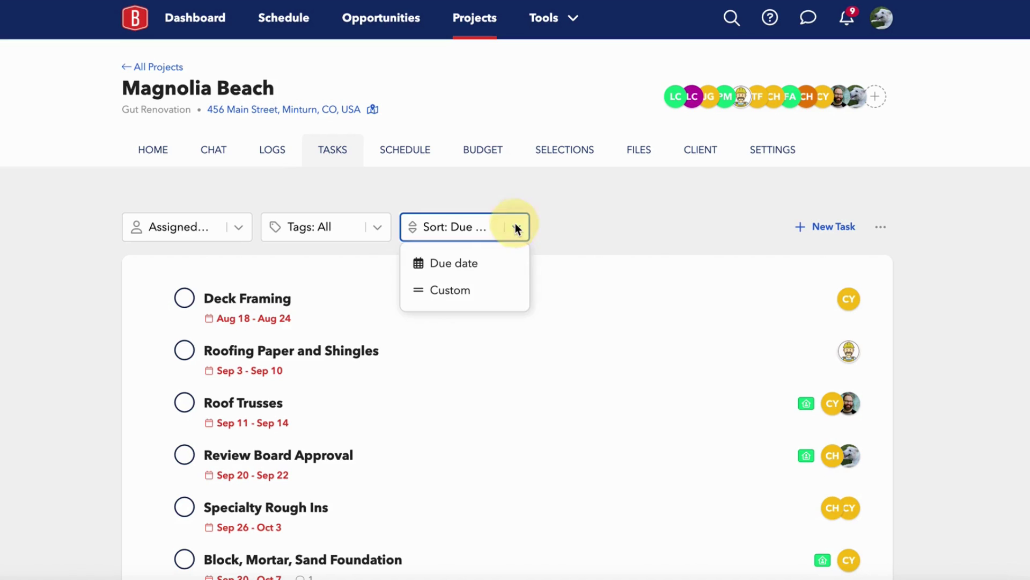
click(191, 258)
scroll(191, 259, down, 3)
scroll(191, 265, up, 1)
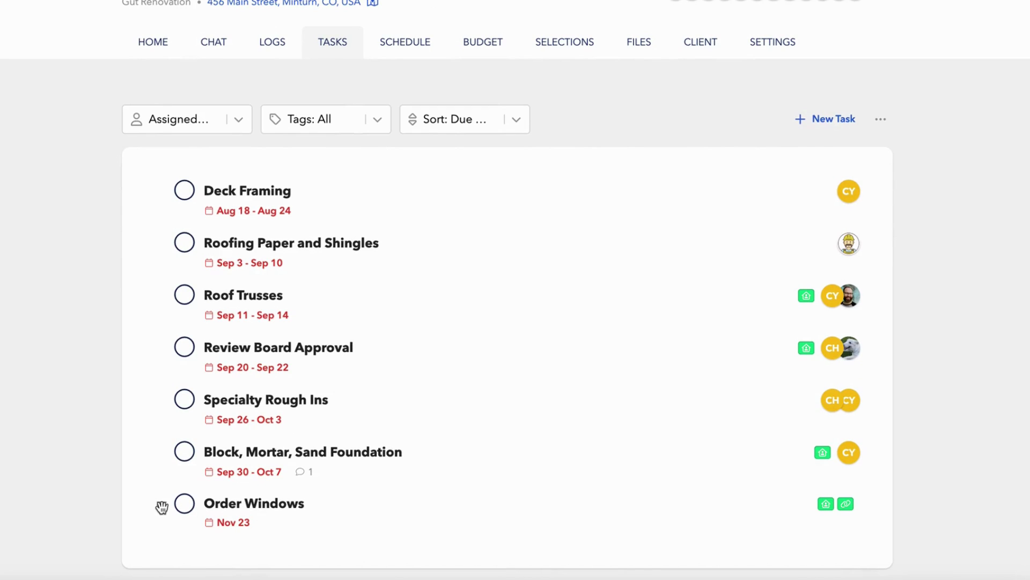
drag(161, 503, 172, 333)
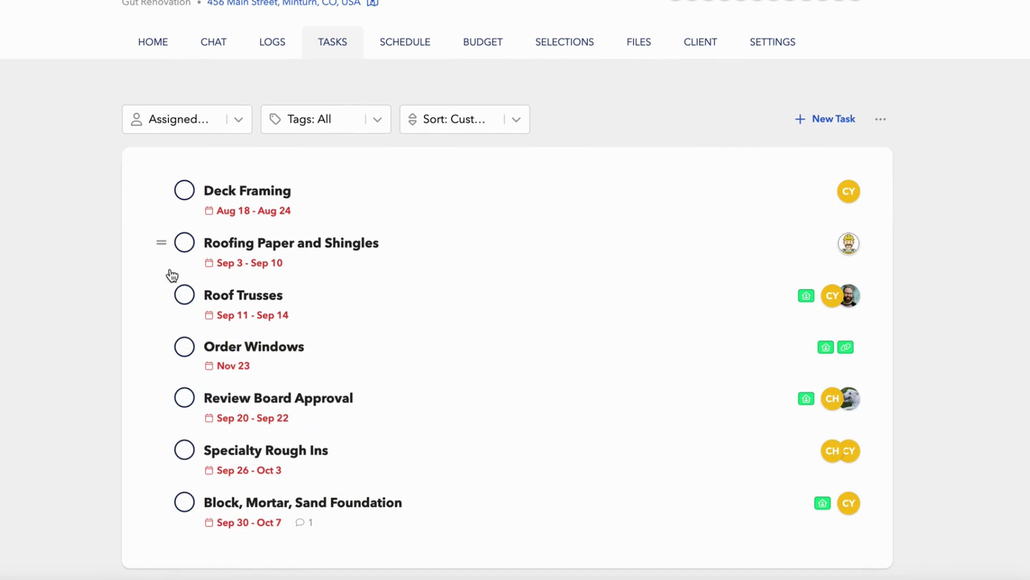
drag(161, 244, 155, 408)
click(517, 120)
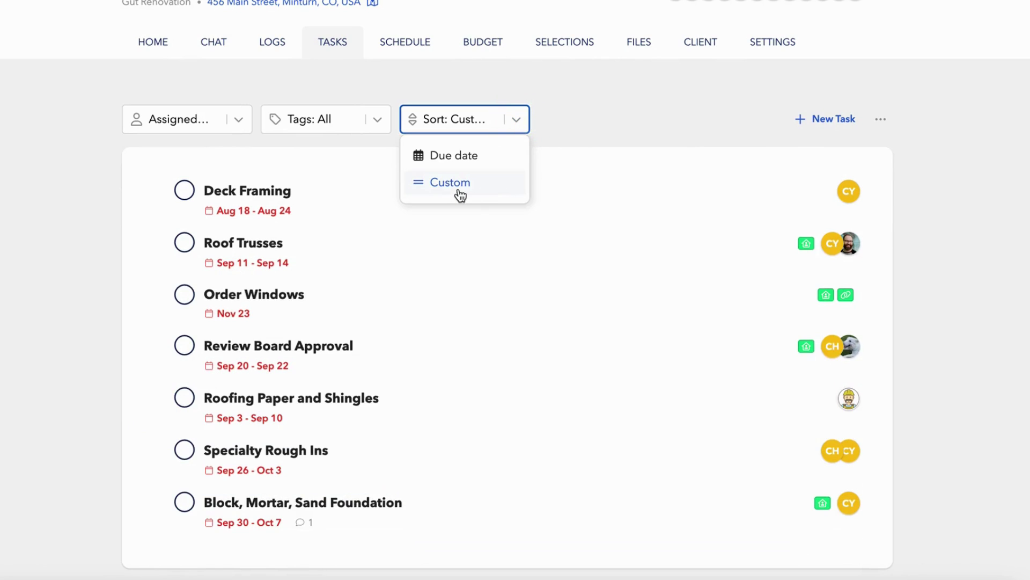
click(452, 154)
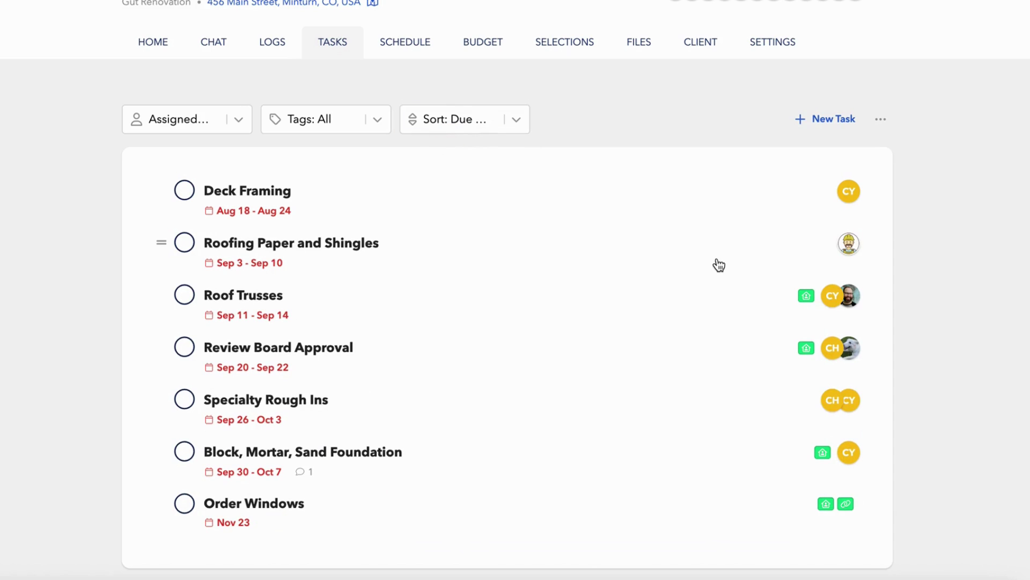
Mark Deck Framing and Roofing Paper and Shingles as complete.
click(186, 194)
click(185, 193)
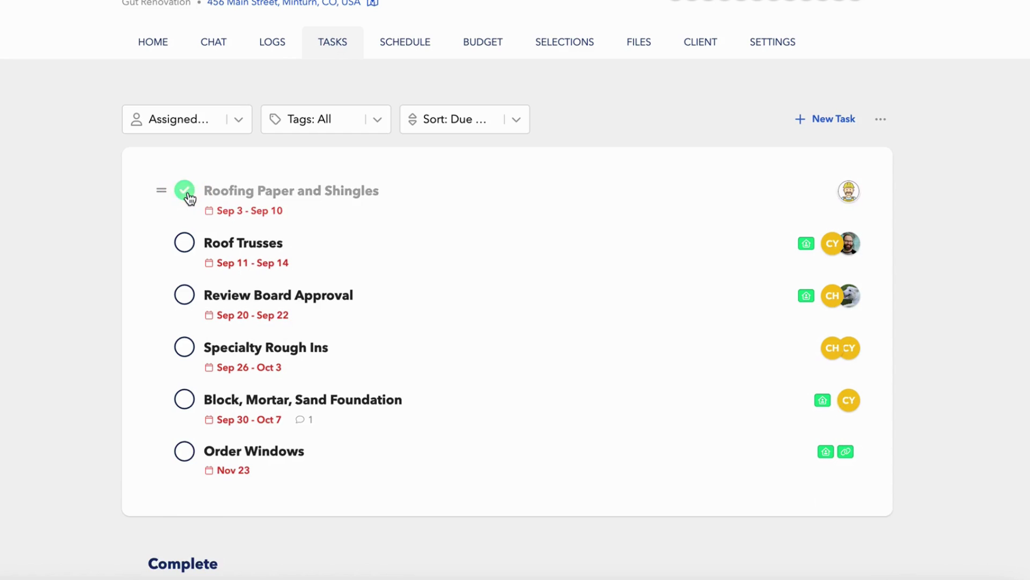
scroll(260, 469, down, 5)
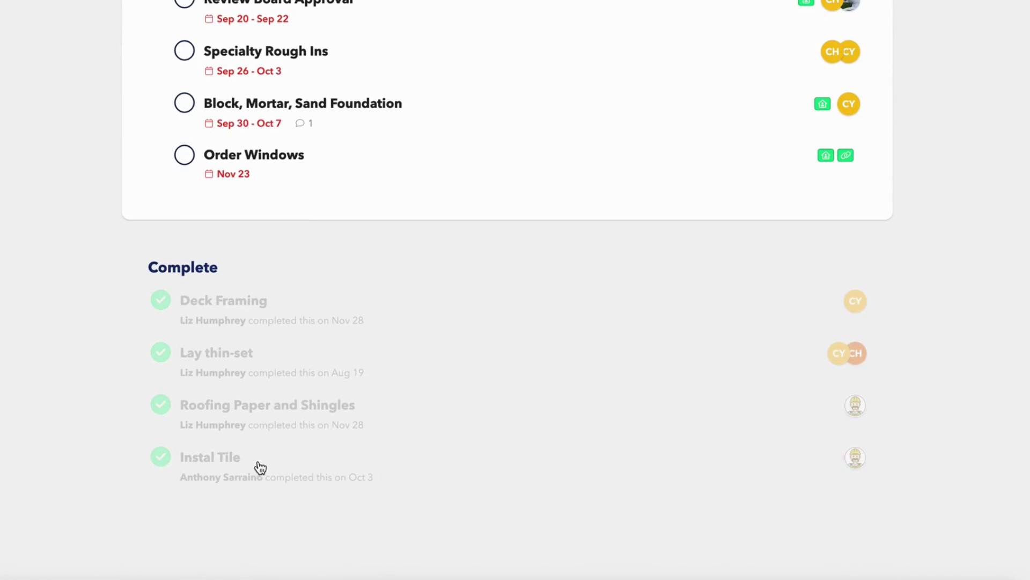
scroll(261, 475, up, 7)
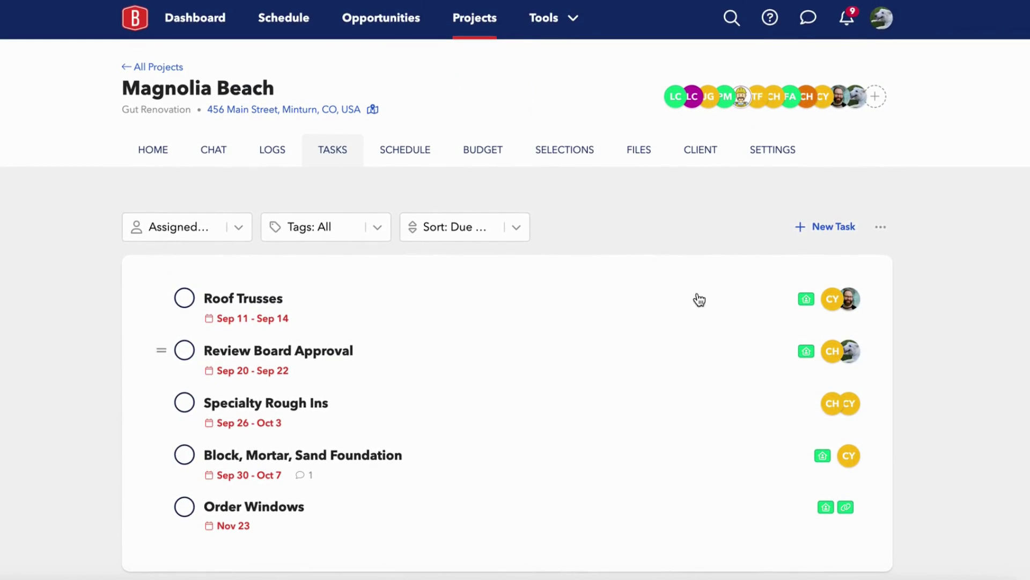
click(881, 228)
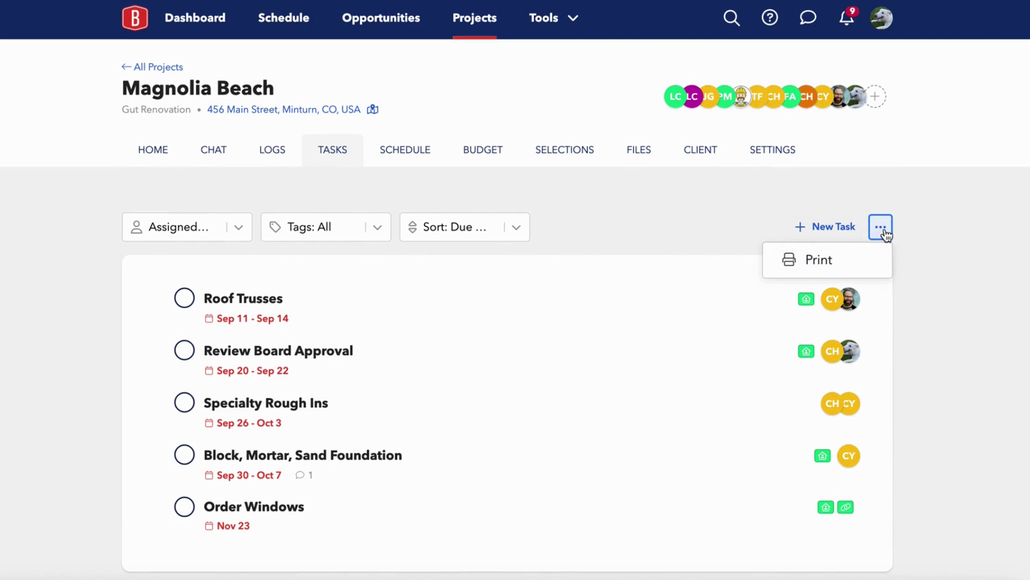
Open the printable task report and review its Show and Assigned options.
click(816, 262)
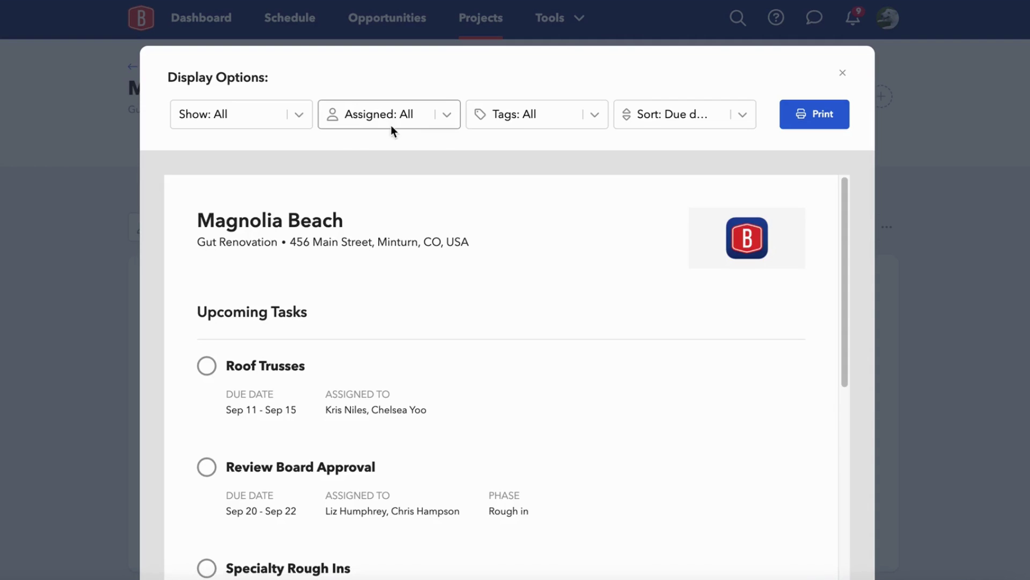
click(298, 117)
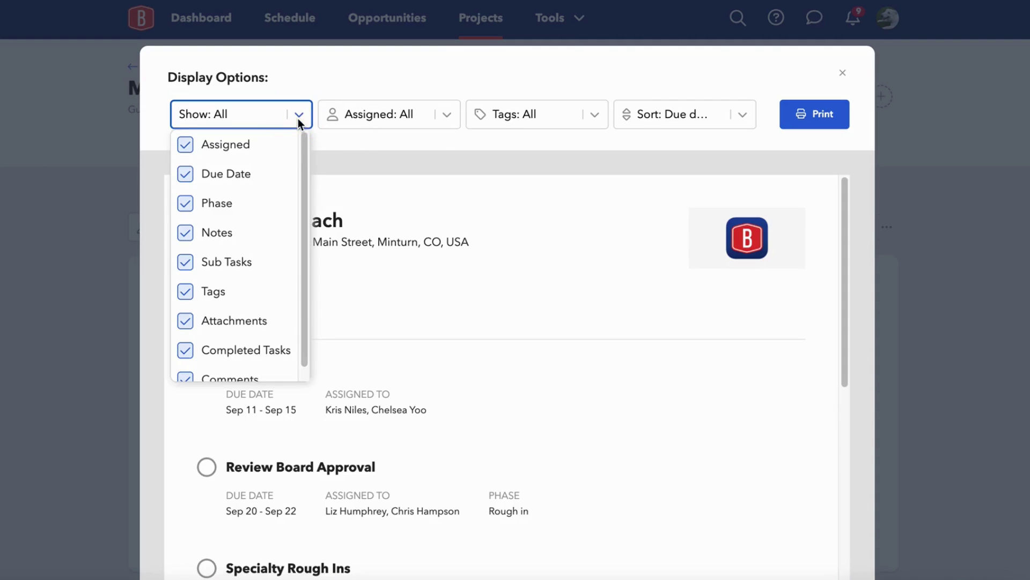
scroll(258, 233, down, 1)
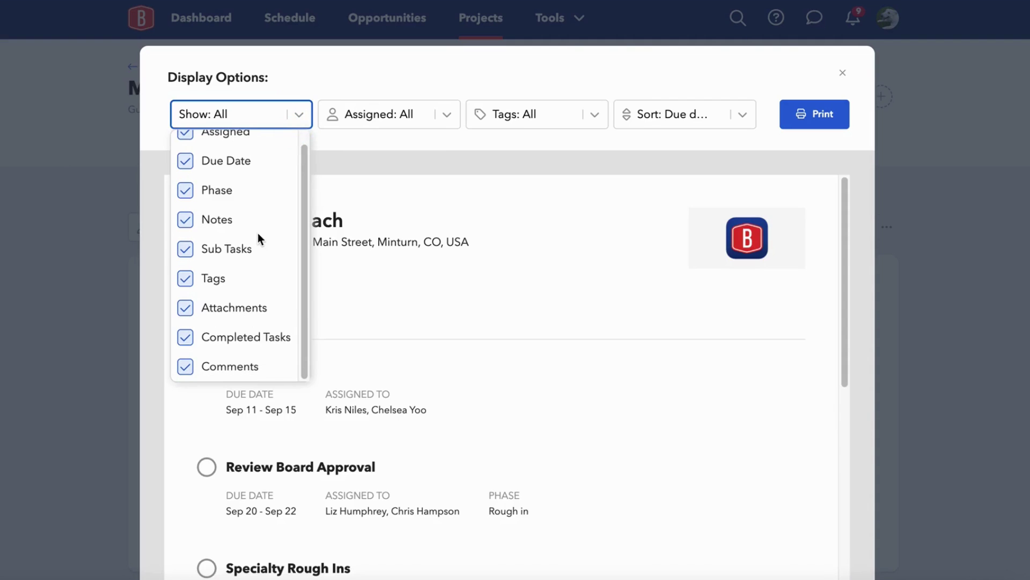
scroll(258, 233, up, 1)
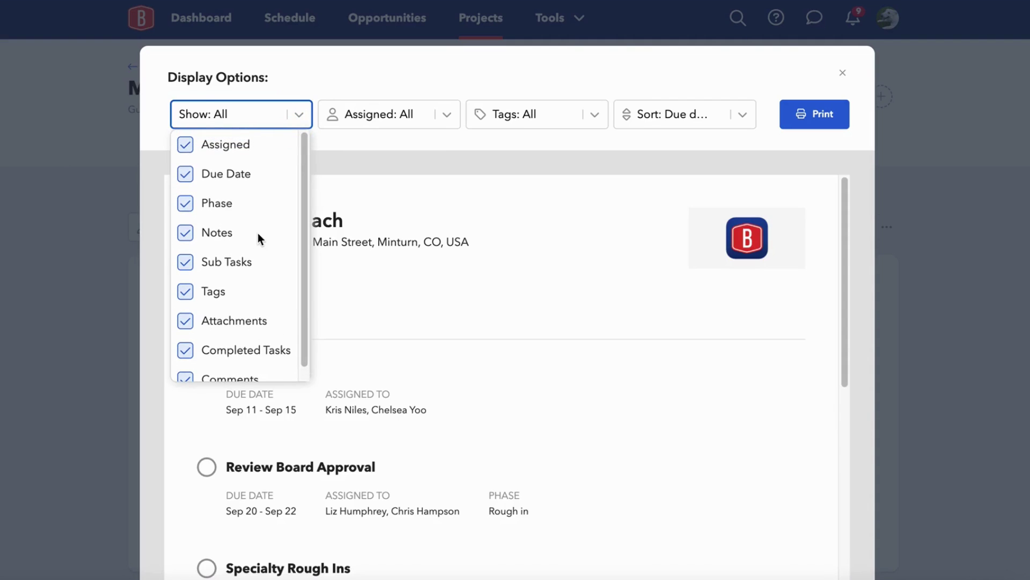
click(448, 120)
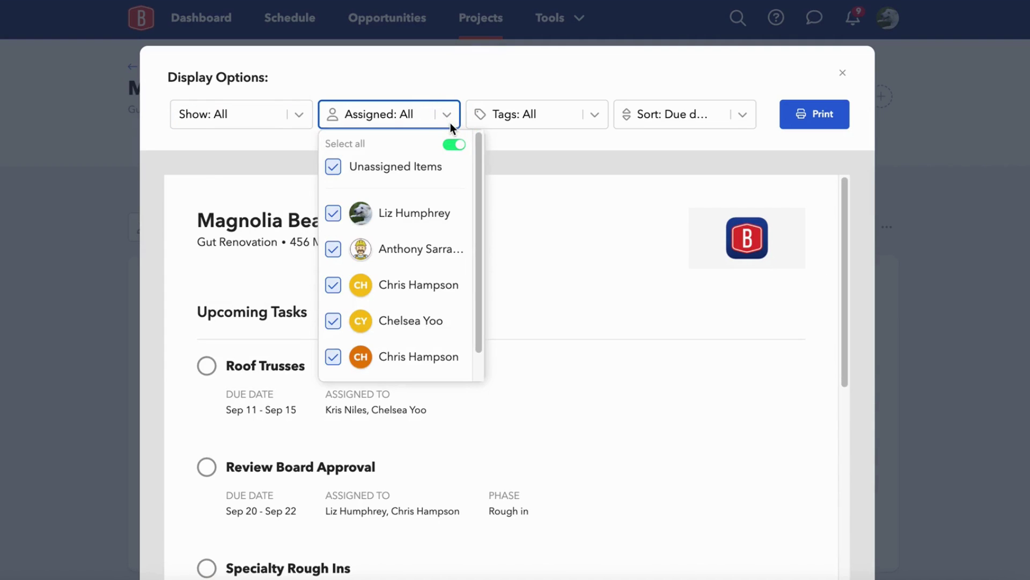
scroll(436, 260, down, 1)
scroll(436, 260, up, 1)
click(604, 138)
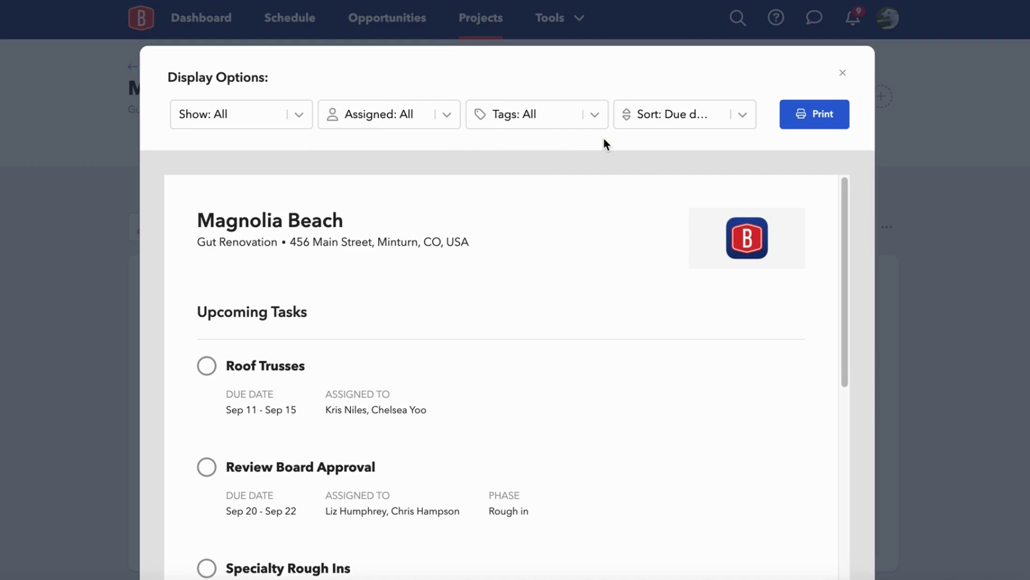
Sort the report by Custom order, scroll through the preview, and close it.
click(725, 111)
click(679, 176)
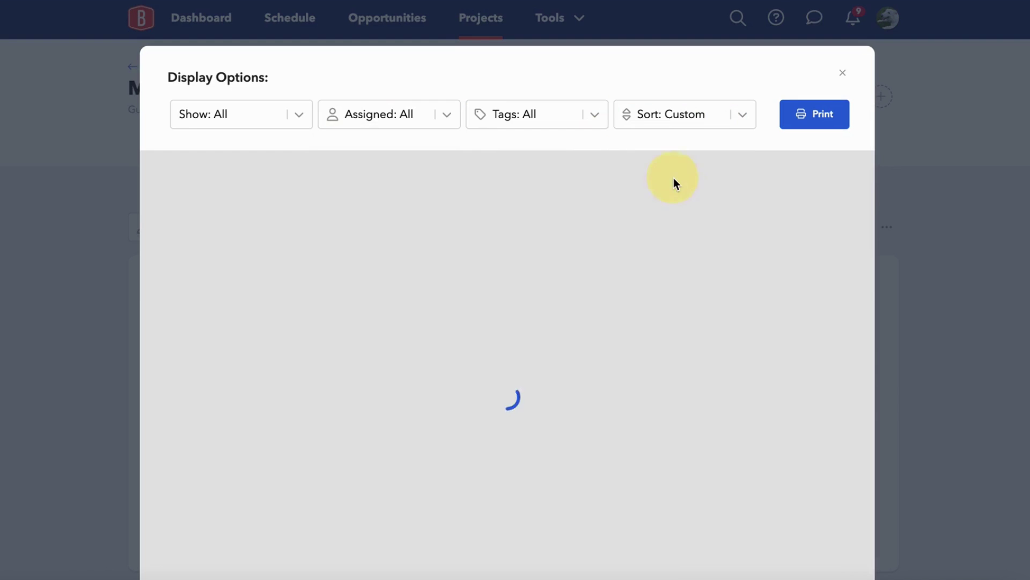
scroll(674, 180, down, 8)
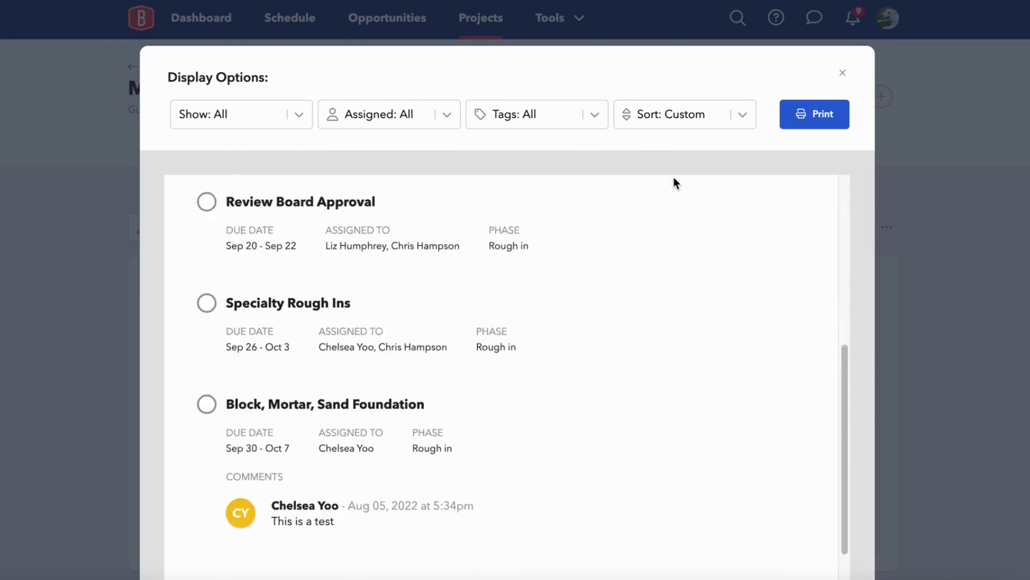
scroll(631, 273, down, 5)
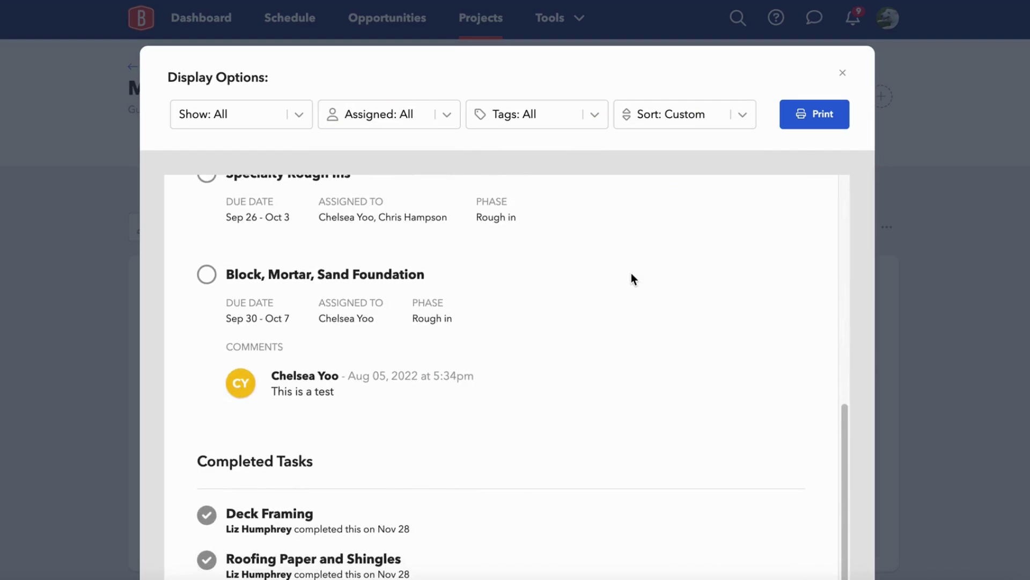
scroll(631, 277, down, 1)
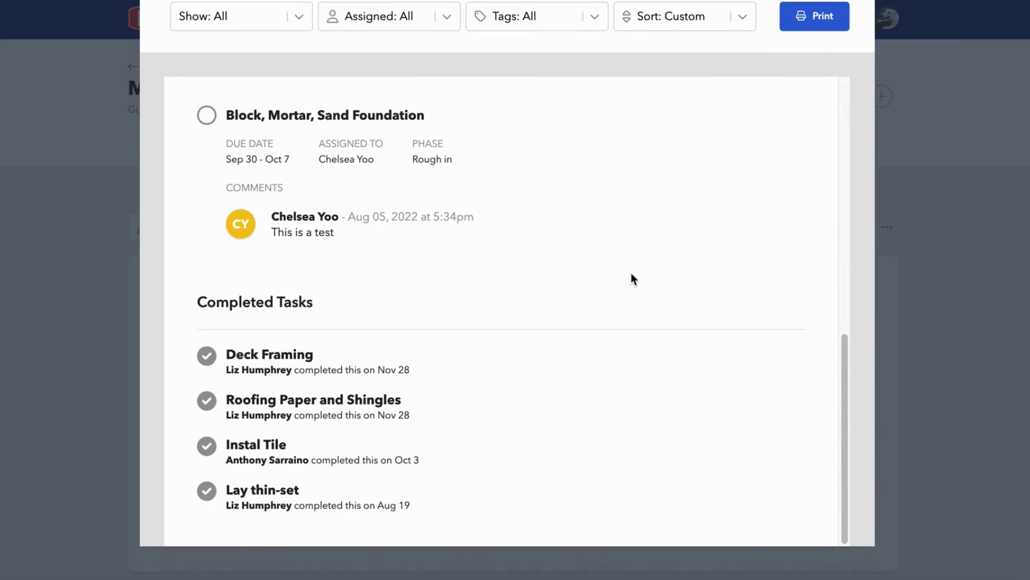
scroll(631, 277, up, 5)
scroll(631, 275, up, 8)
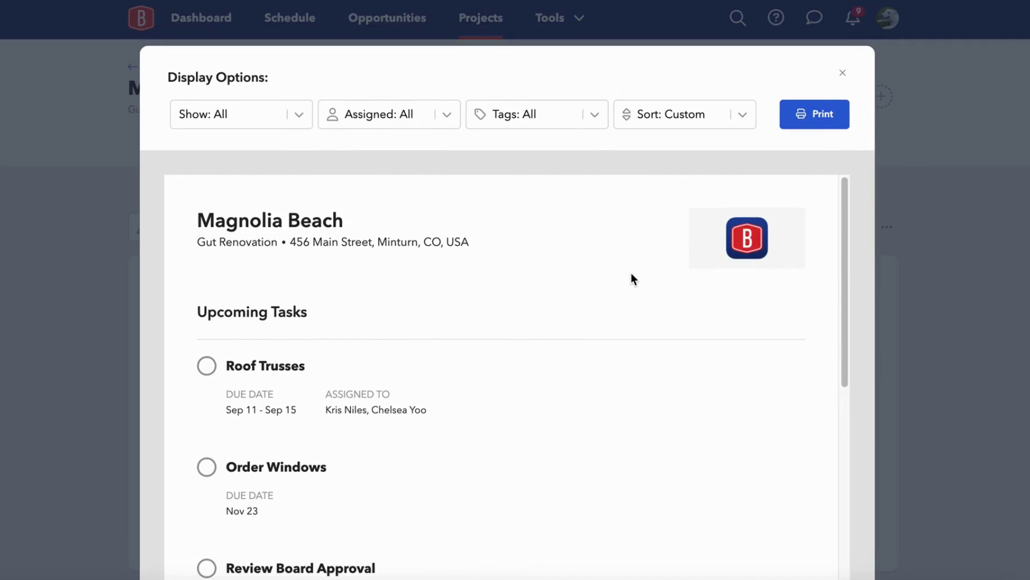
click(844, 73)
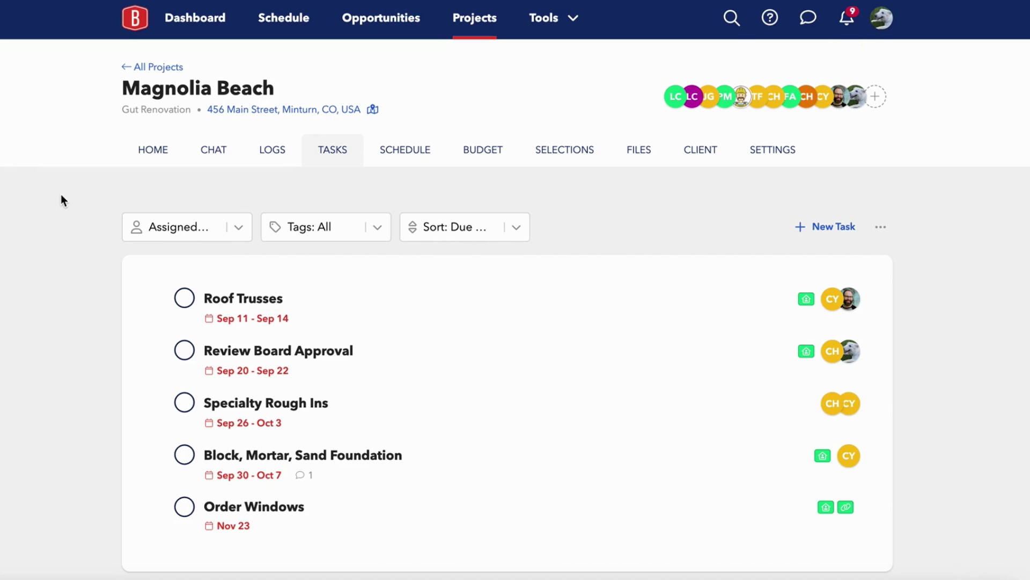